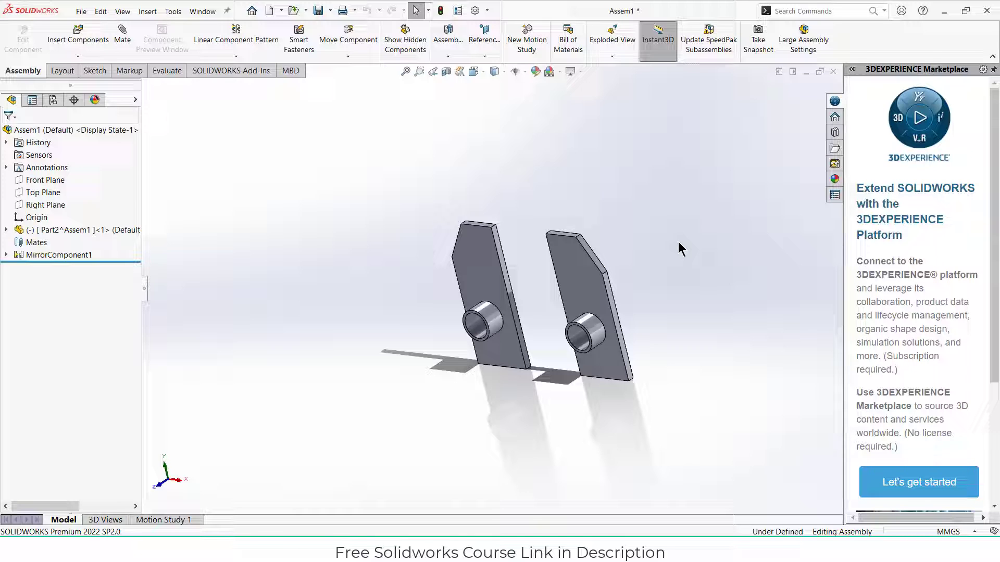
- Orbit the assembly so the plates face the viewer with the bosses pointing left
middle_drag(679, 243, 578, 274)
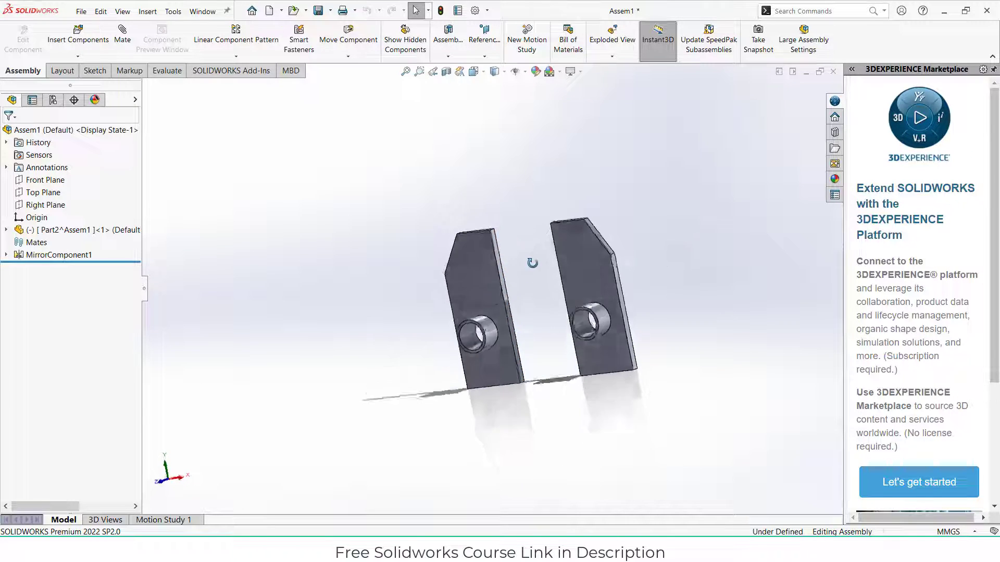
middle_drag(446, 291, 679, 311)
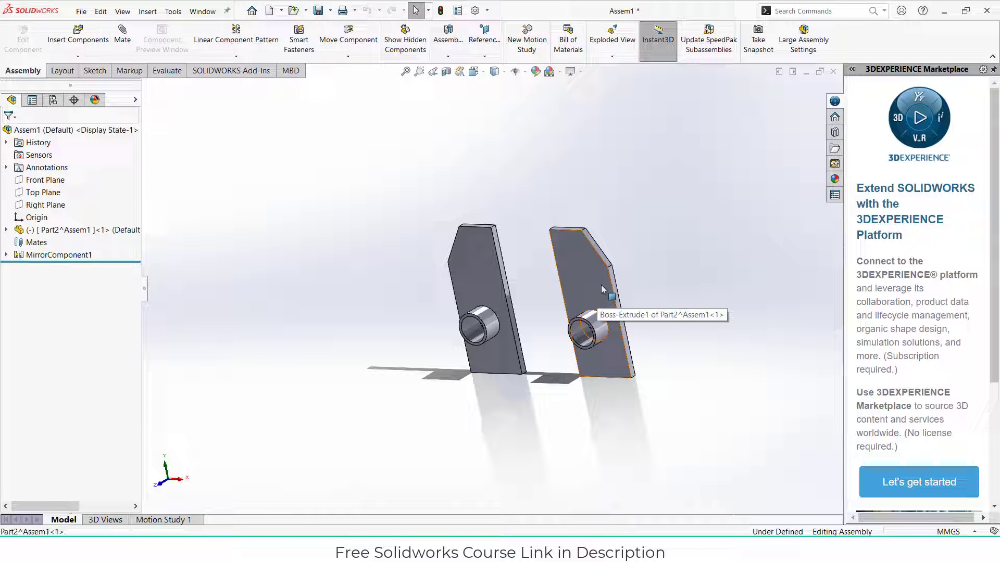
- Copy the right-hand plate as Part2<2> and position it just in front of the right plate, then deselect it
ctrl+drag(597, 291, 563, 352)
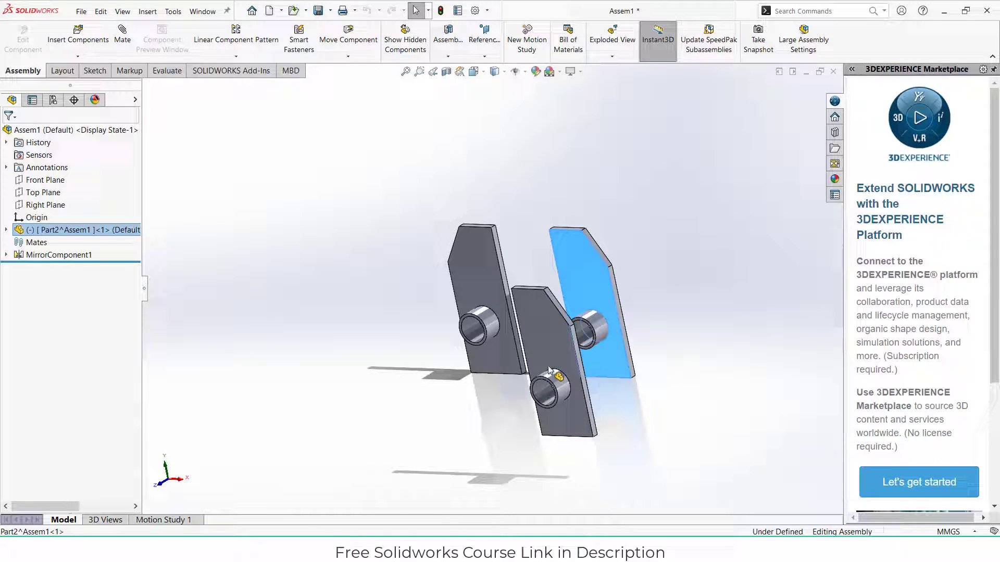
mouse_move(682, 390)
middle_down()
mouse_move(635, 351)
mouse_move(659, 368)
mouse_move(552, 369)
middle_up()
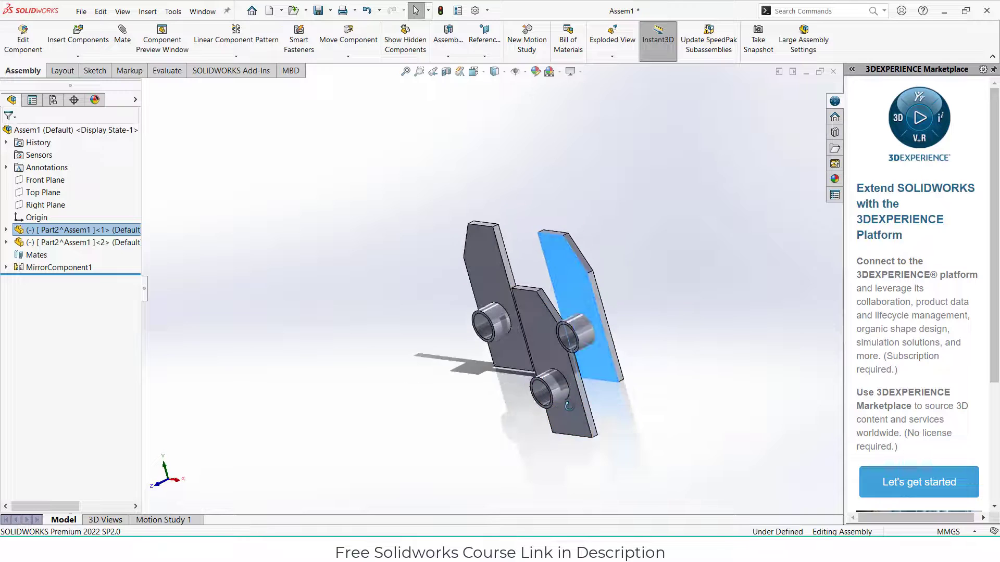
drag(558, 376, 469, 410)
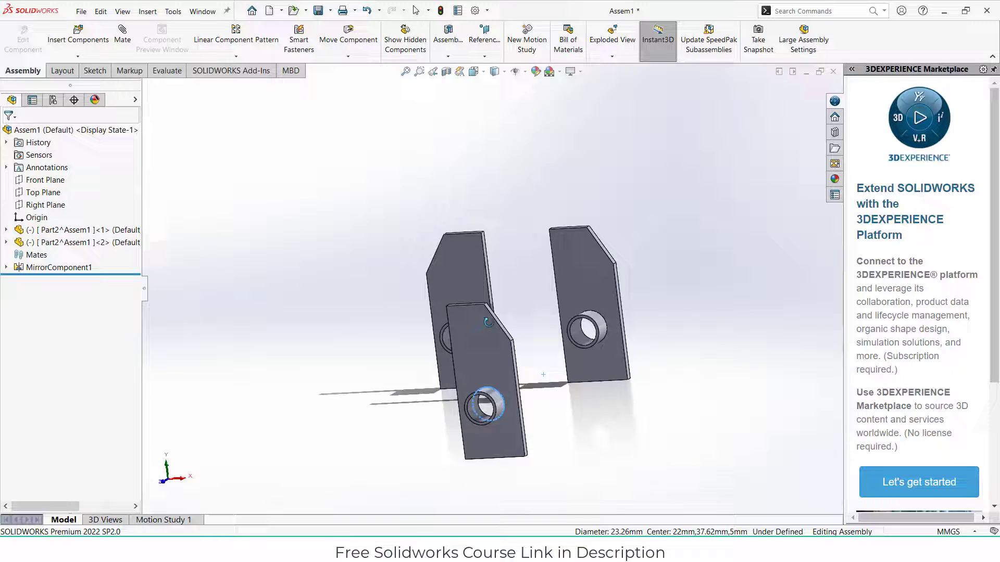
middle_drag(468, 411, 518, 308)
mouse_move(508, 332)
mouse_down()
mouse_move(595, 318)
mouse_move(586, 307)
mouse_move(590, 315)
mouse_up()
middle_drag(590, 315, 577, 328)
click(690, 260)
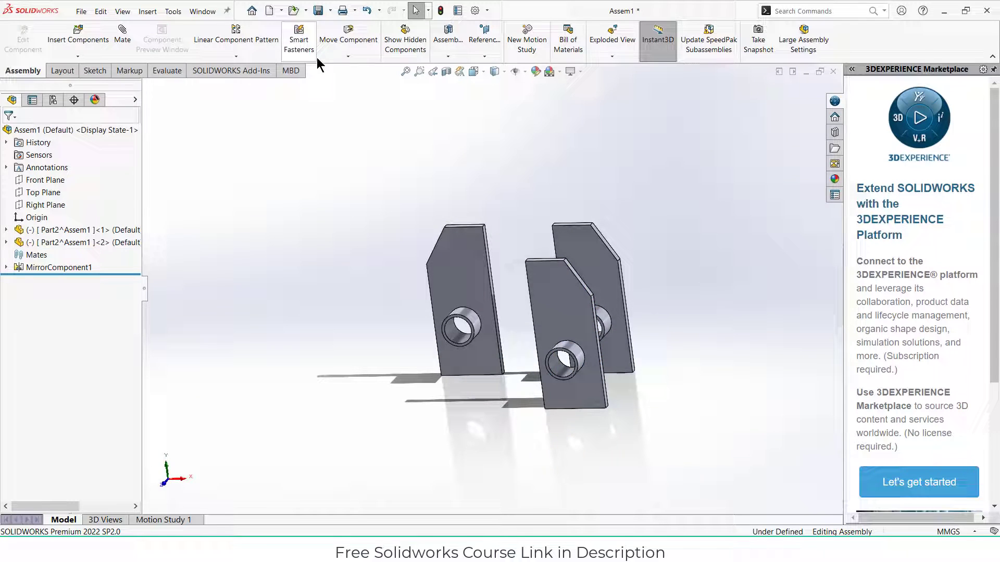
click(235, 57)
- Start Mirror Components with Right Plane as mirror plane and Part2<2> as the component, then preview the result
click(257, 148)
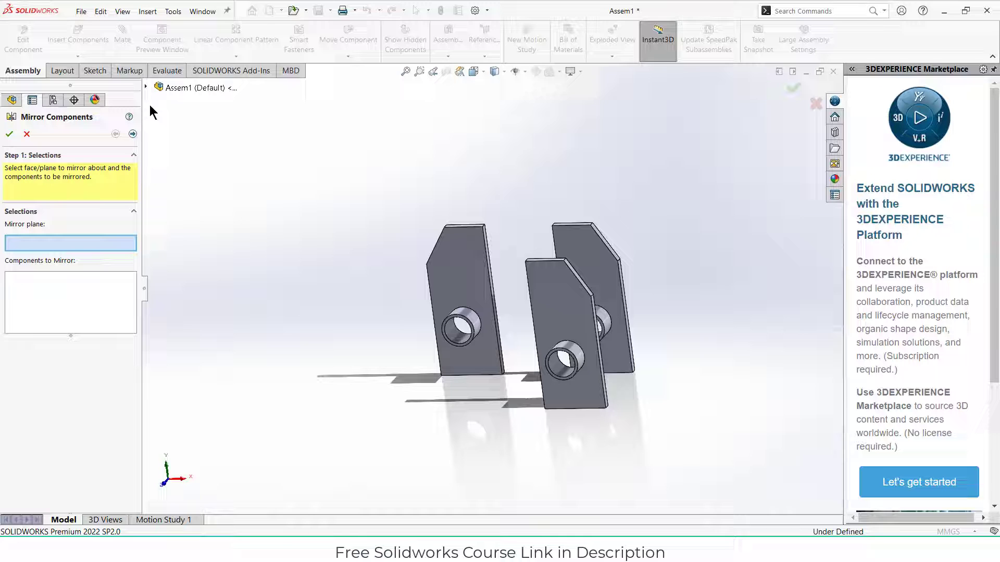
click(146, 86)
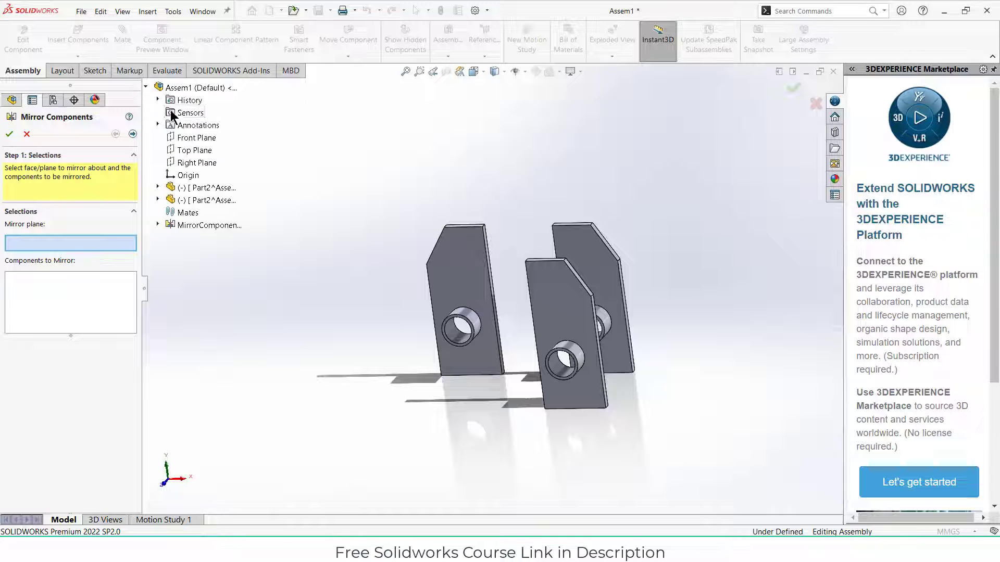
click(191, 163)
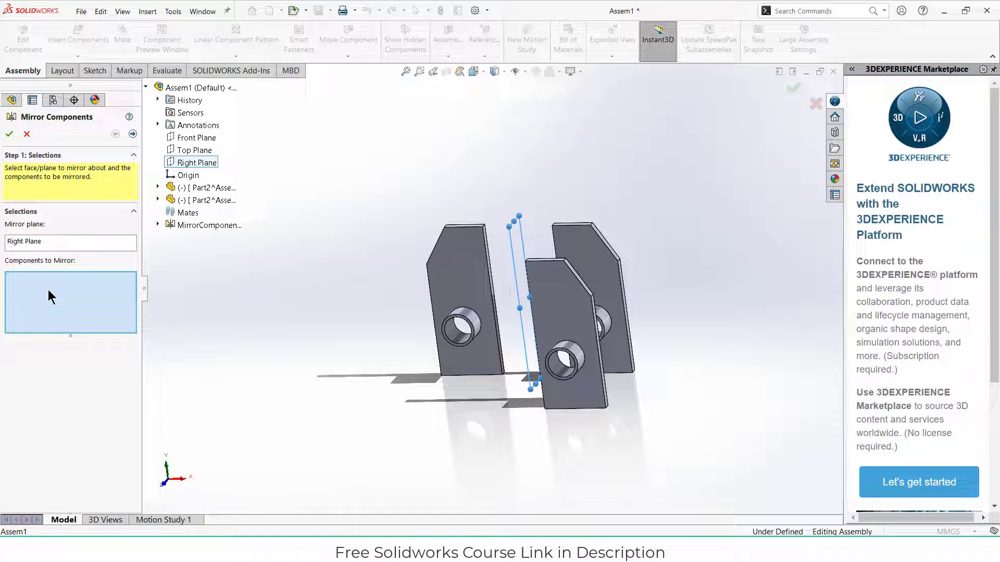
click(573, 319)
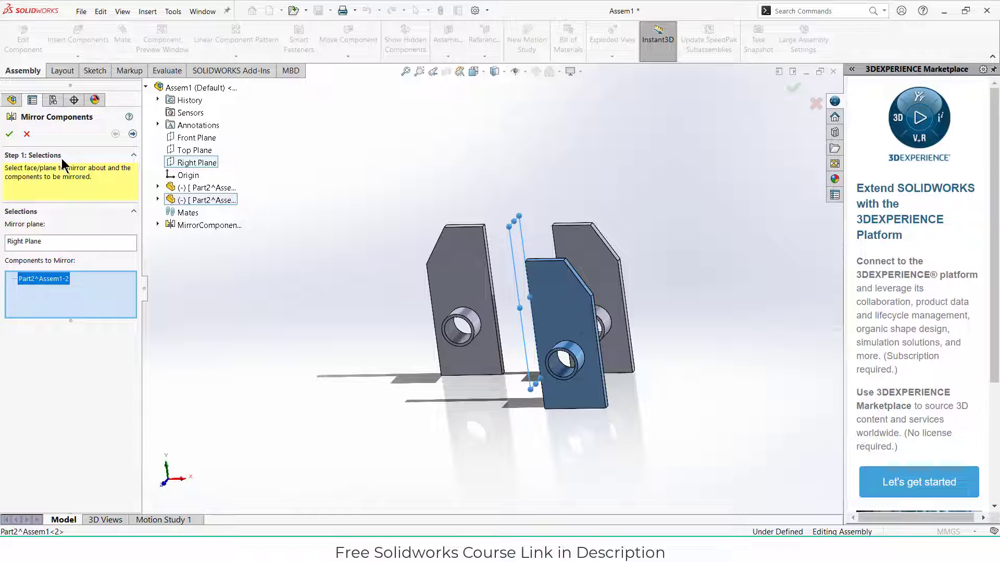
click(132, 135)
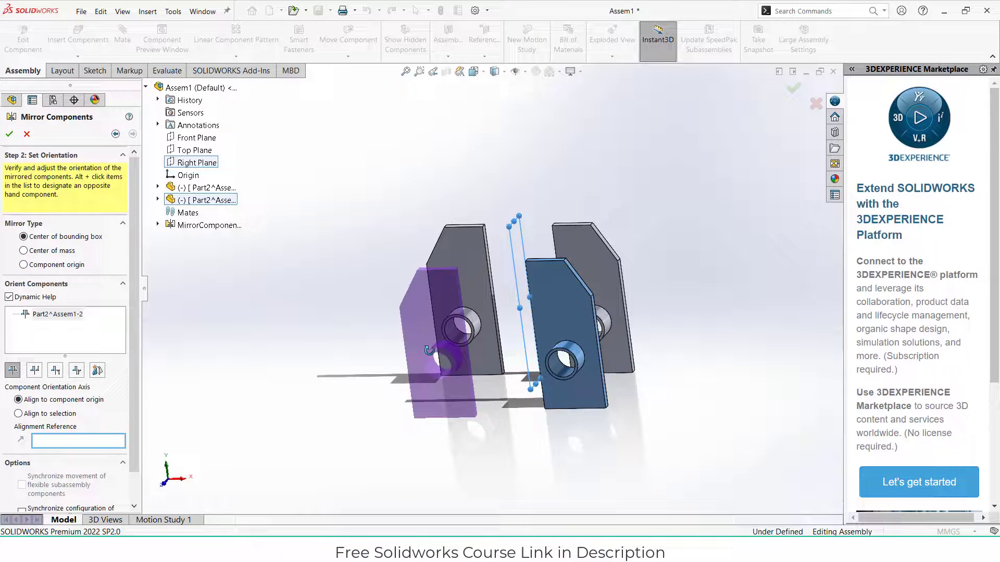
middle_drag(384, 306, 420, 402)
scroll(550, 389, down, 3)
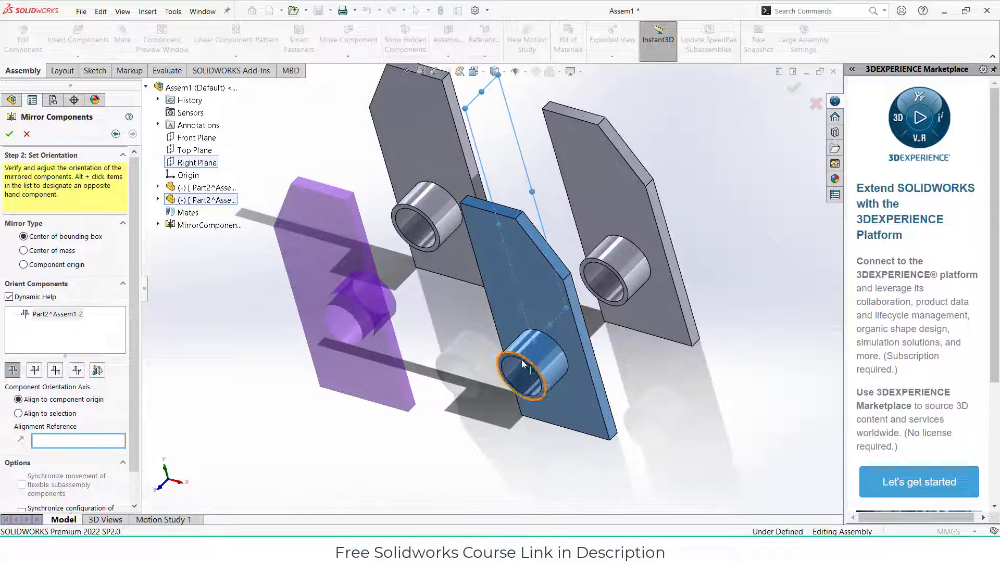
- Confirm the mirror to create MirrorComponent2, then inspect the four plates from several angles
click(9, 134)
scroll(500, 328, down, 3)
scroll(559, 364, up, 2)
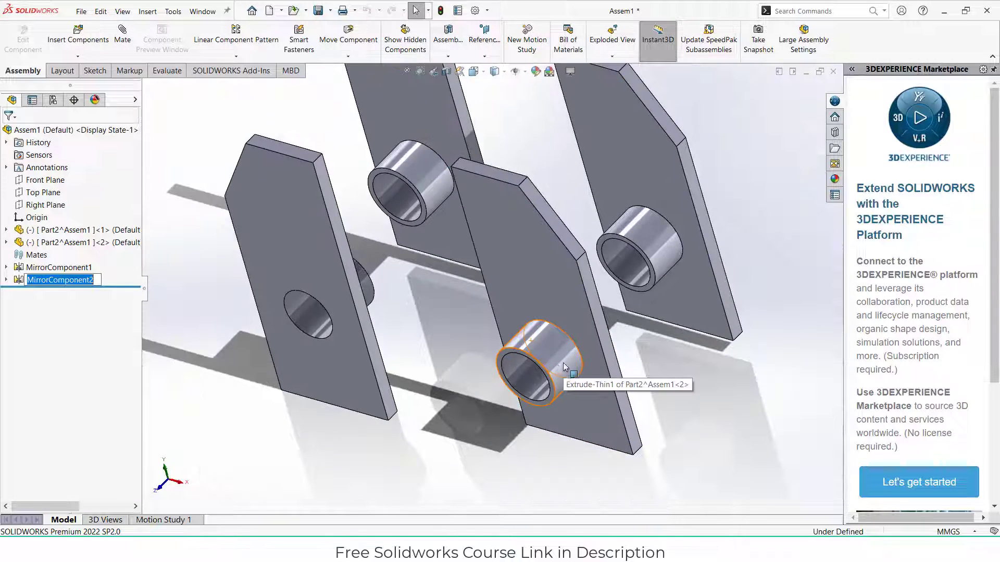
middle_drag(534, 339, 410, 202)
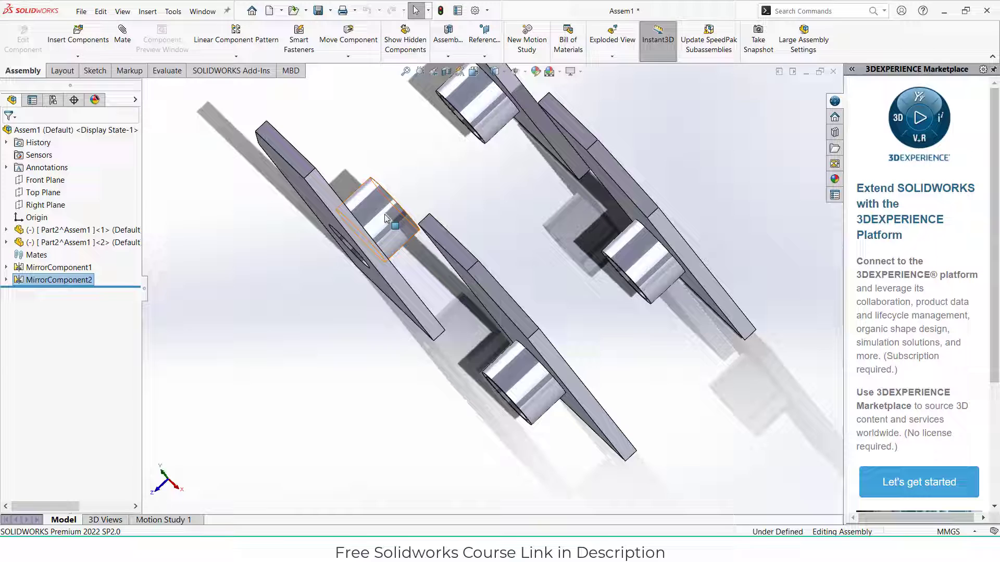
middle_drag(401, 256, 278, 218)
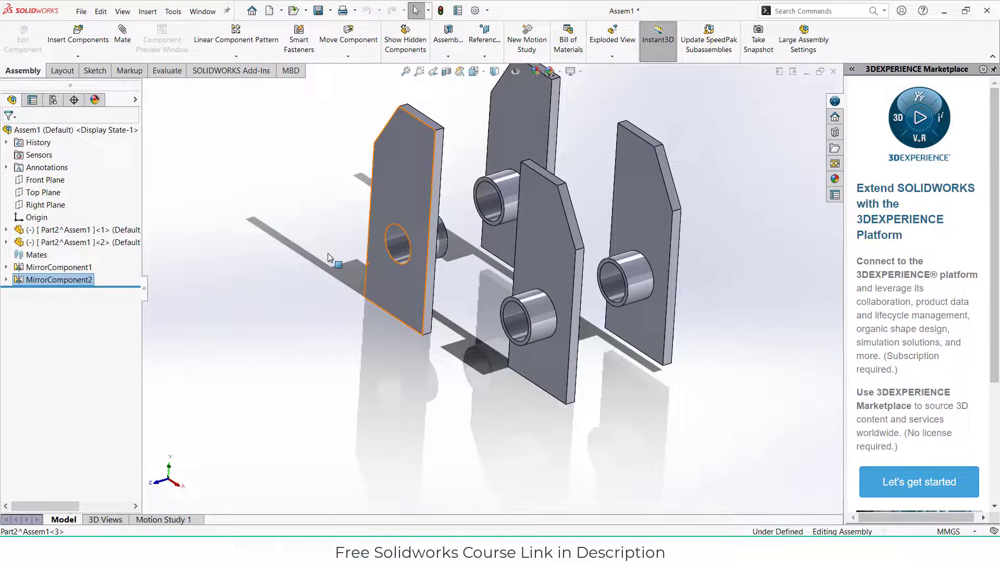
middle_drag(279, 217, 383, 251)
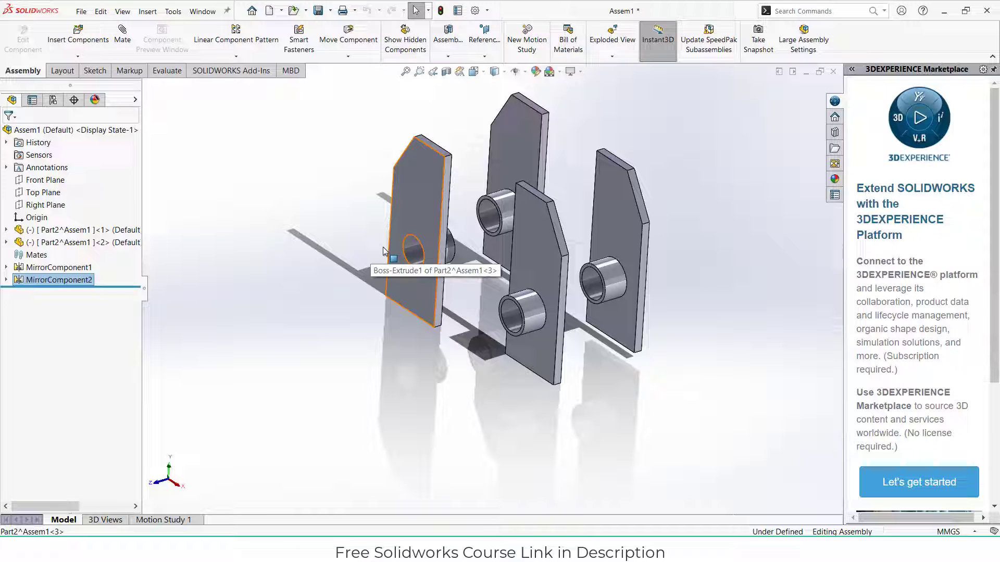
scroll(440, 247, down, 2)
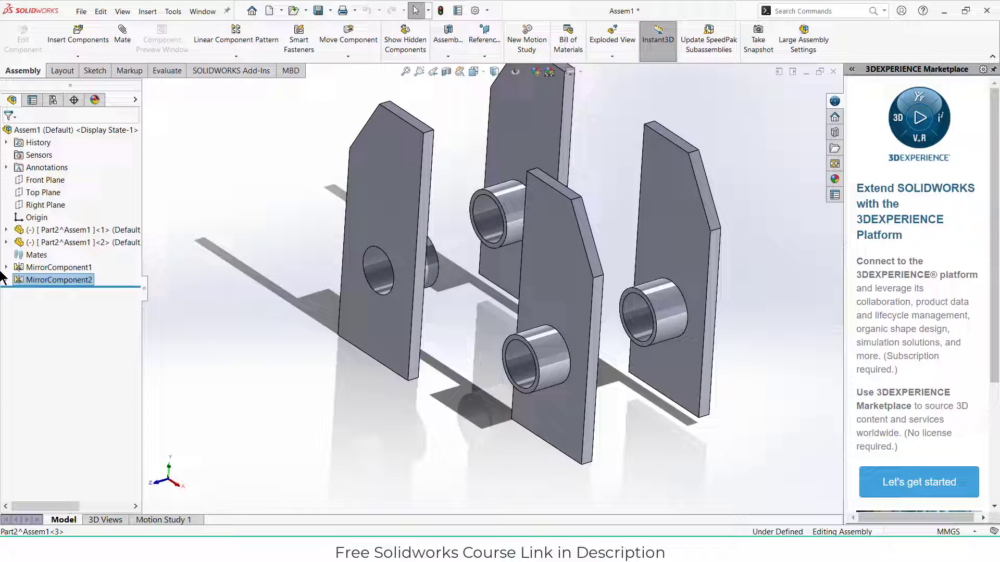
right_click(46, 279)
- Edit MirrorComponent2, make Part2^Assem1-2 an opposite-hand version, and inspect the mirrored boss orientation
click(53, 246)
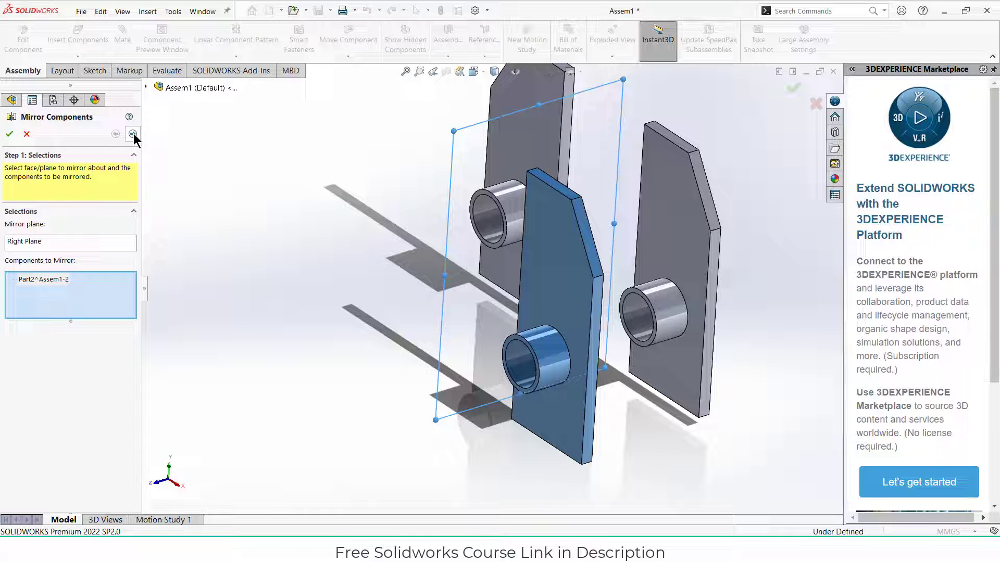
click(132, 134)
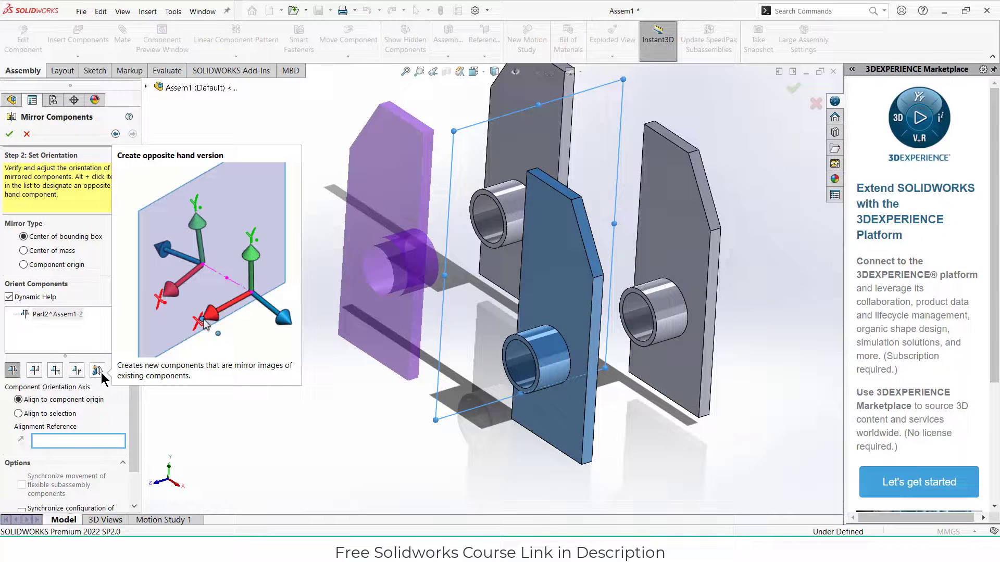
click(96, 374)
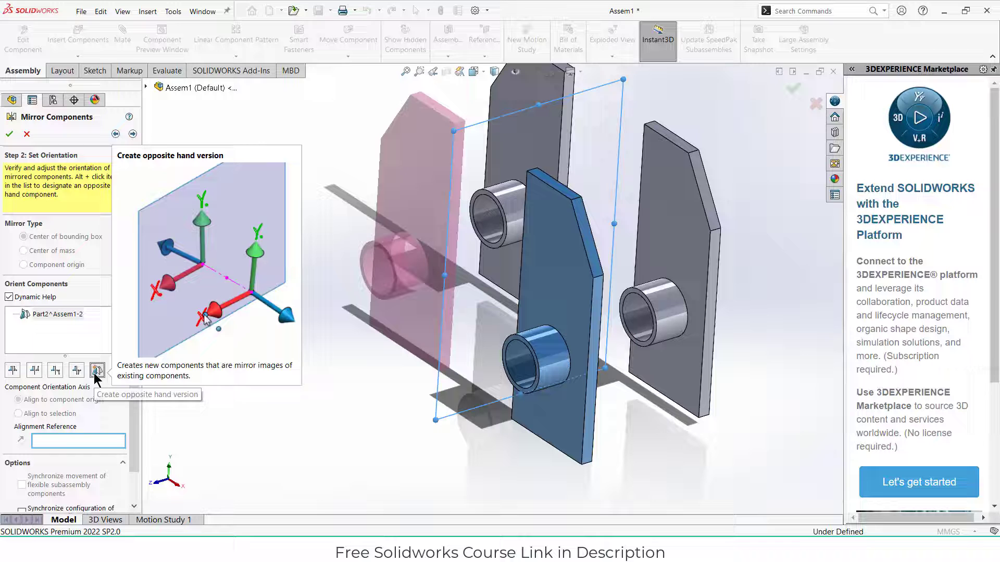
middle_drag(336, 286, 297, 271)
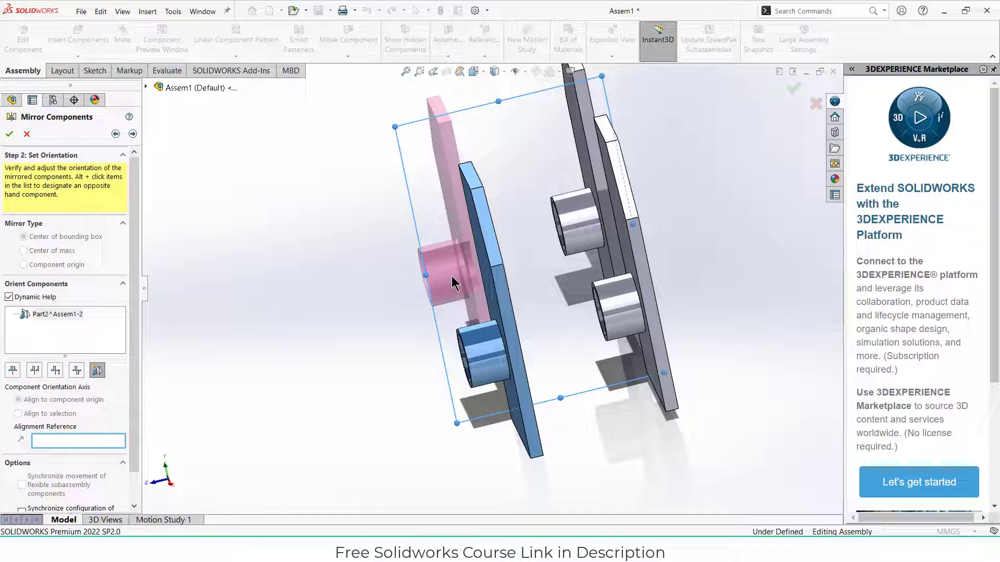
middle_drag(453, 284, 599, 270)
scroll(376, 270, down, 5)
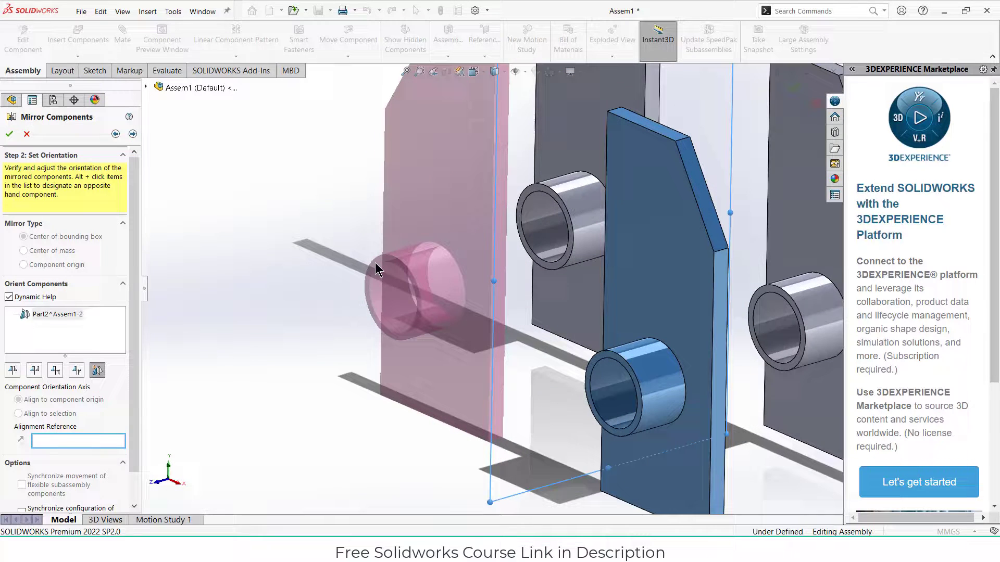
scroll(412, 283, up, 4)
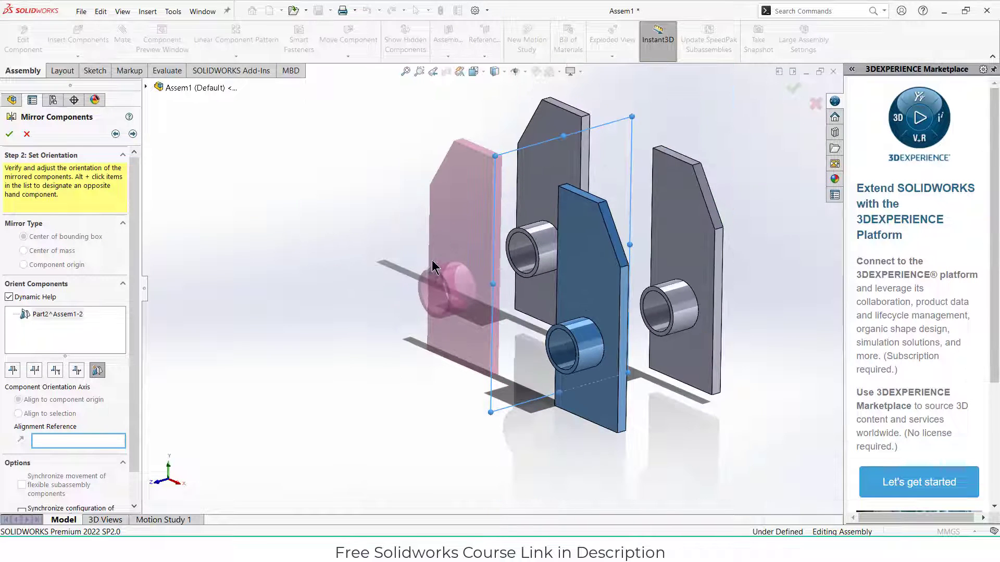
scroll(408, 270, down, 4)
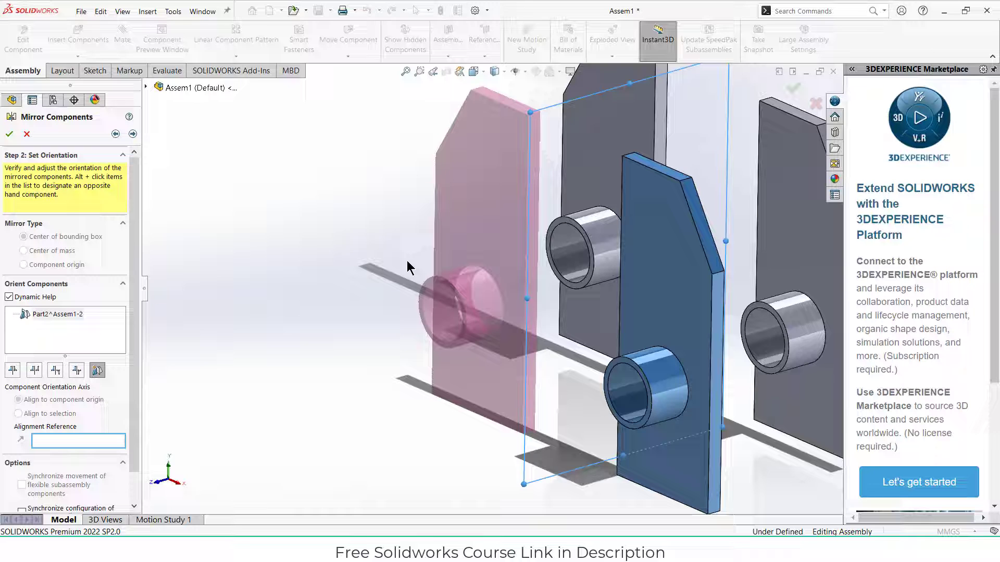
scroll(436, 324, up, 3)
mouse_move(437, 321)
middle_down()
mouse_move(456, 260)
mouse_move(417, 273)
middle_up()
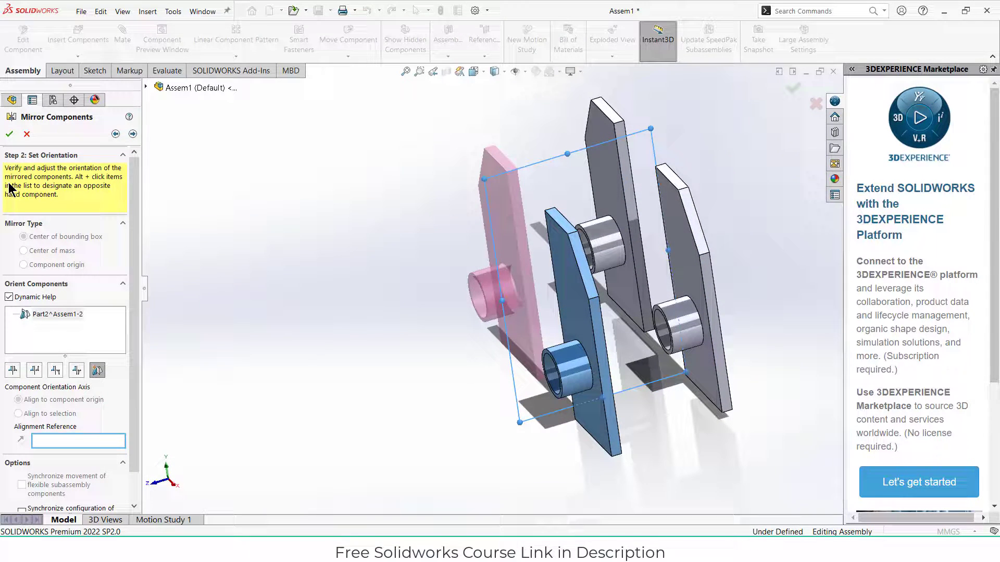
- Accept the name warning, keep Create new files with the Mirror prefix, and finish the opposite-hand mirror with default density
click(133, 136)
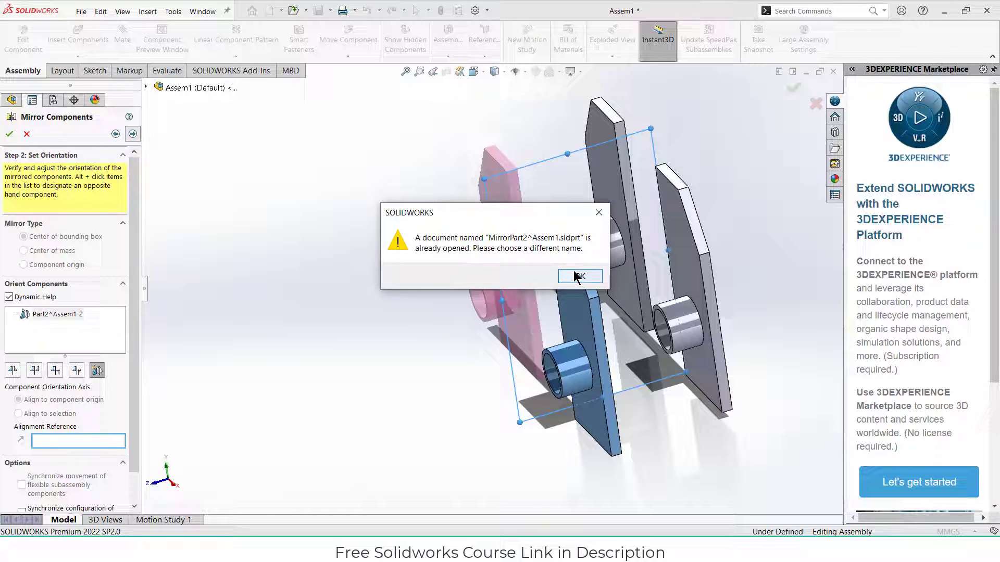
click(579, 275)
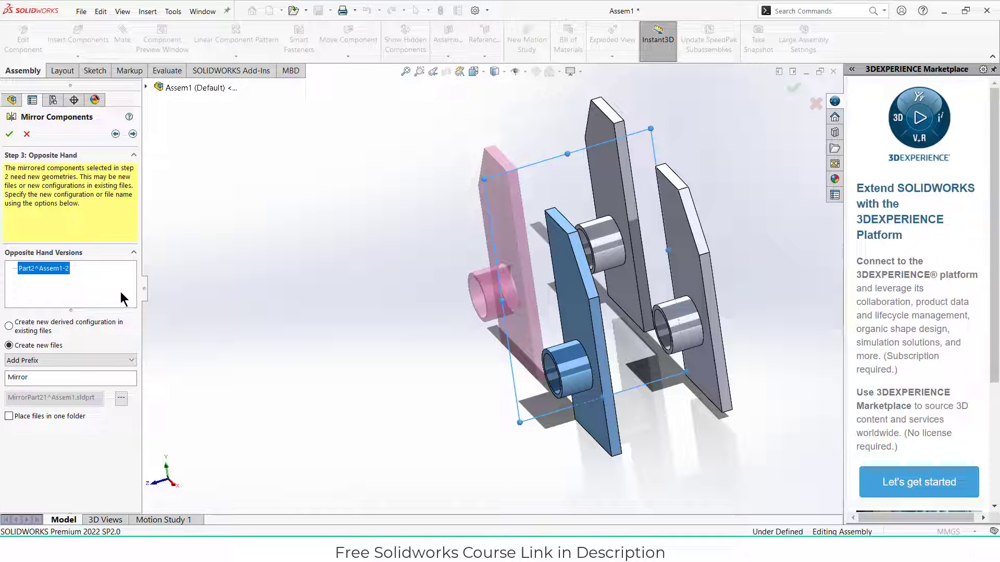
click(10, 134)
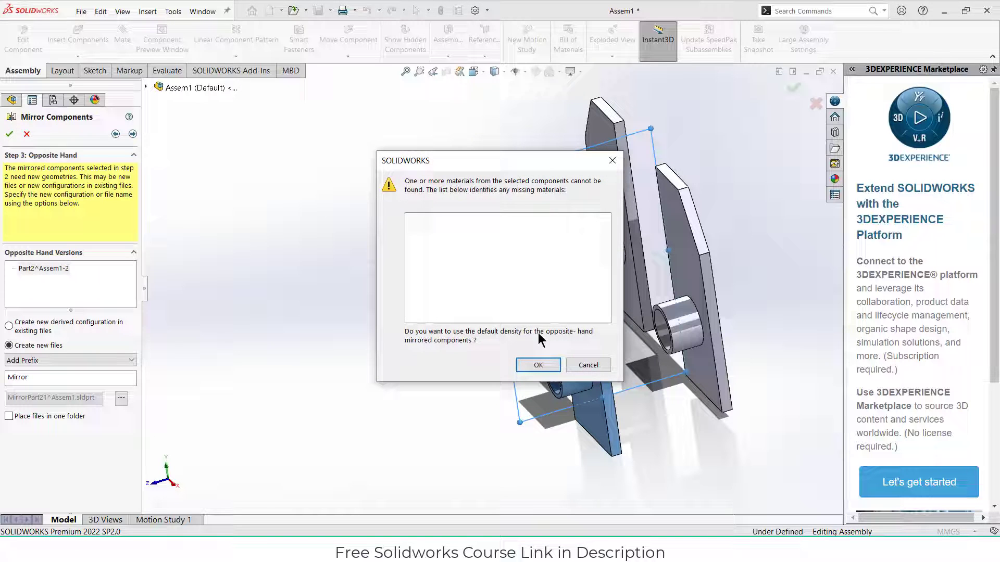
click(537, 366)
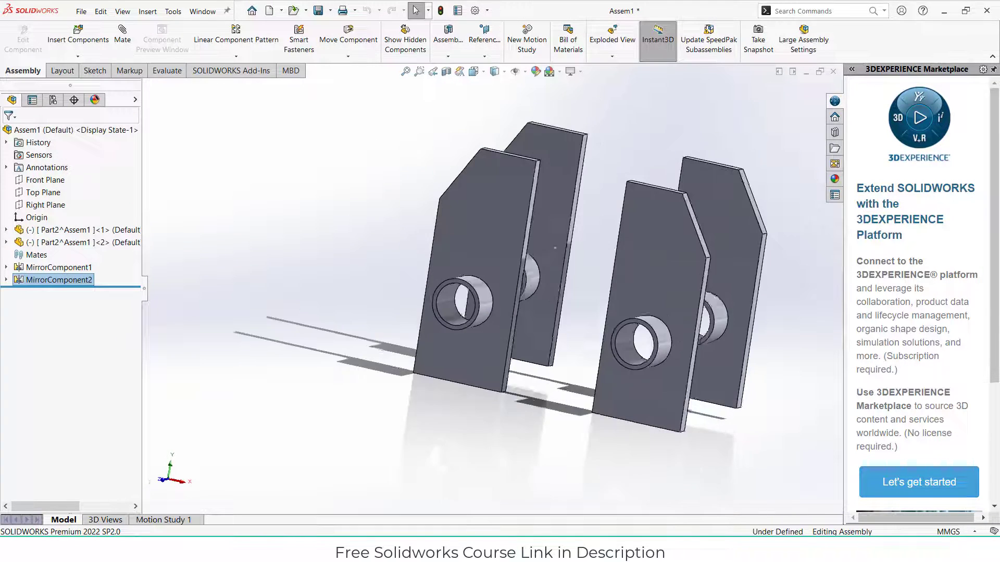
middle_drag(556, 248, 516, 272)
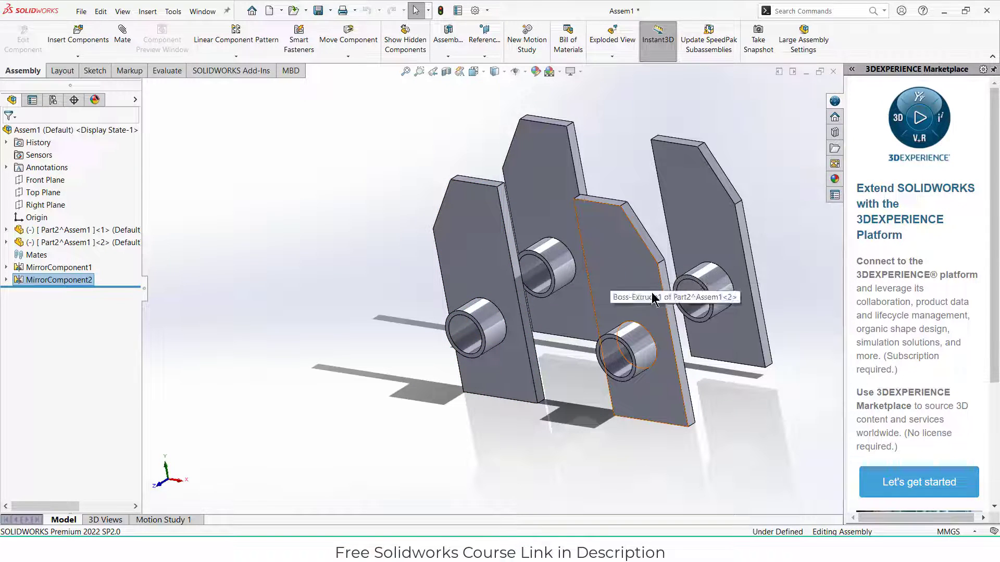
- Dissolve MirrorComponent2 via its context menu so the plate becomes standalone component MirrorPart21, then select it
right_click(53, 286)
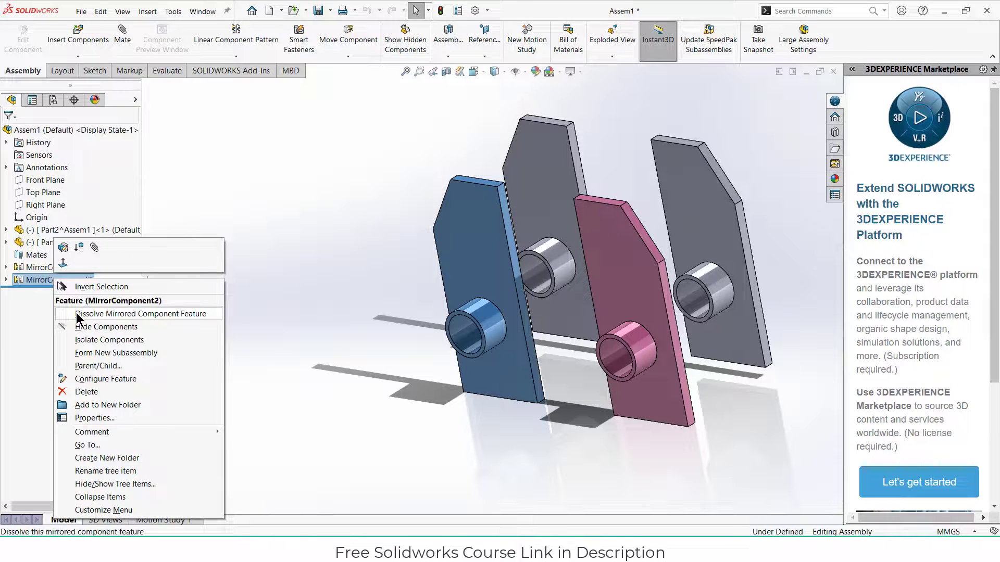
click(80, 314)
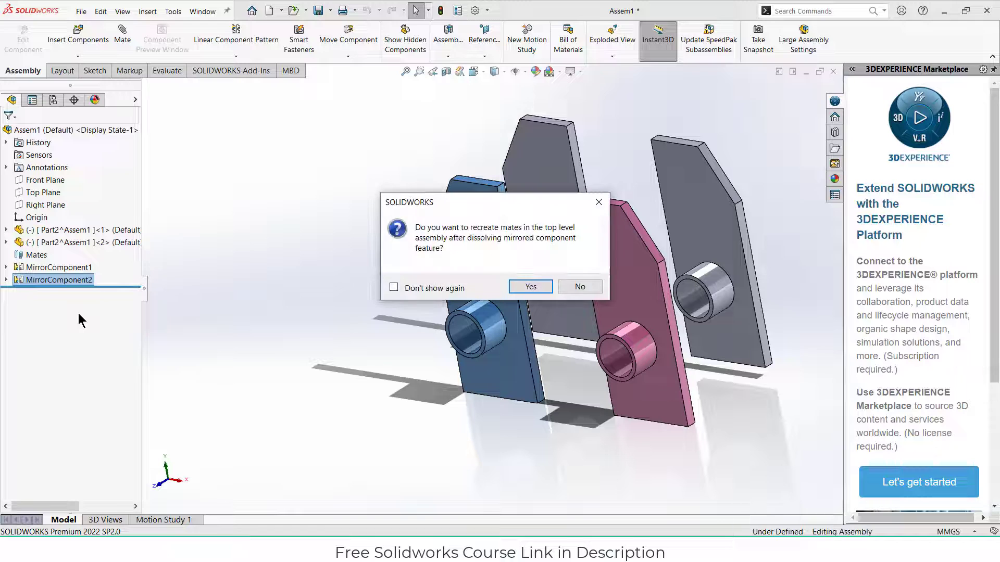
click(530, 287)
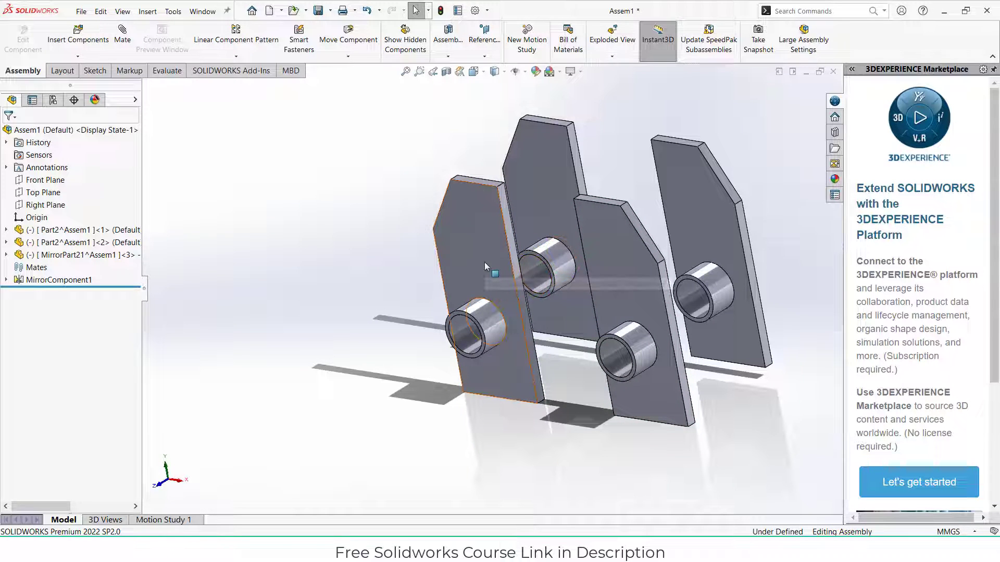
click(485, 262)
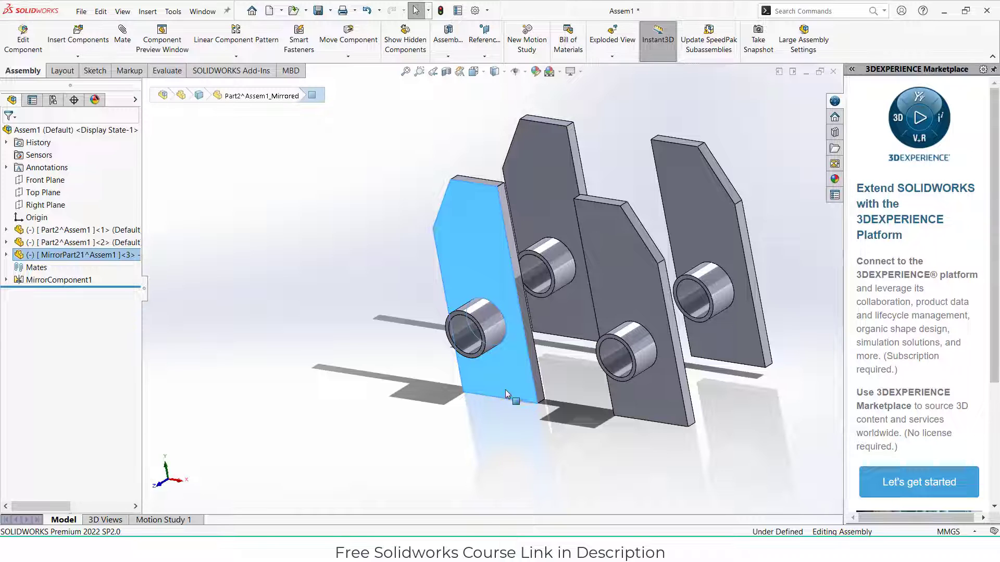
scroll(531, 394, up, 2)
scroll(609, 223, down, 2)
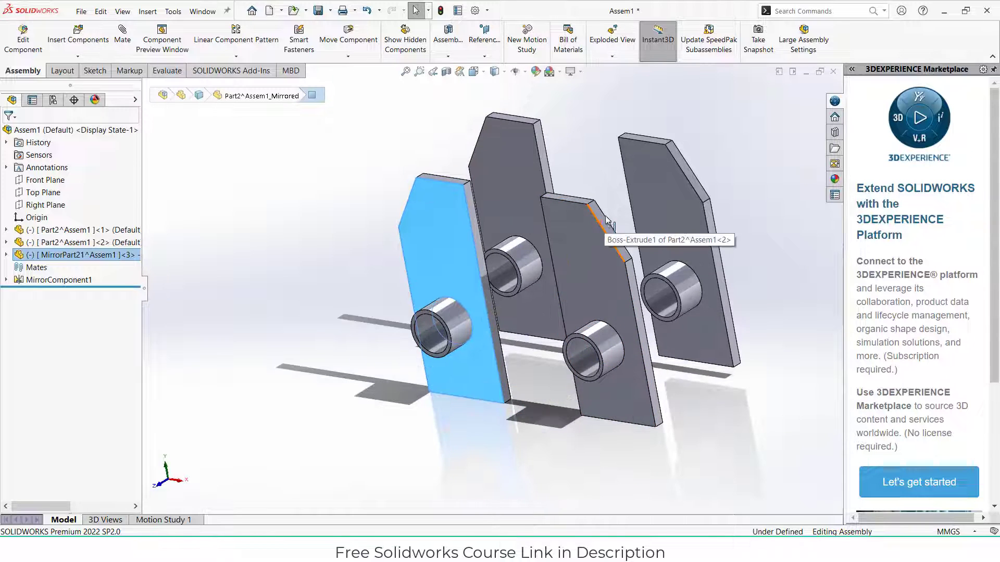
scroll(613, 188, up, 2)
scroll(616, 181, down, 1)
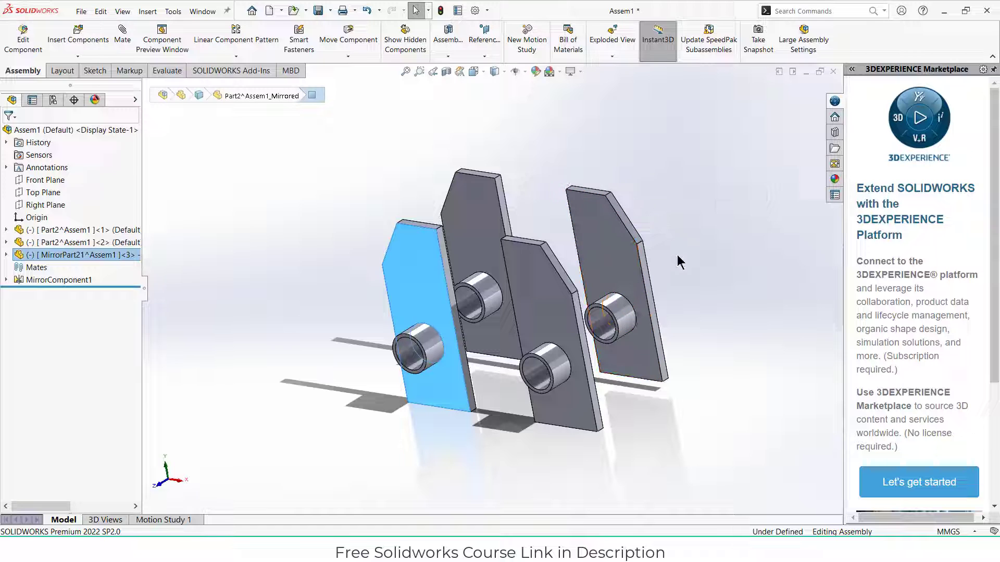
middle_drag(678, 254, 237, 352)
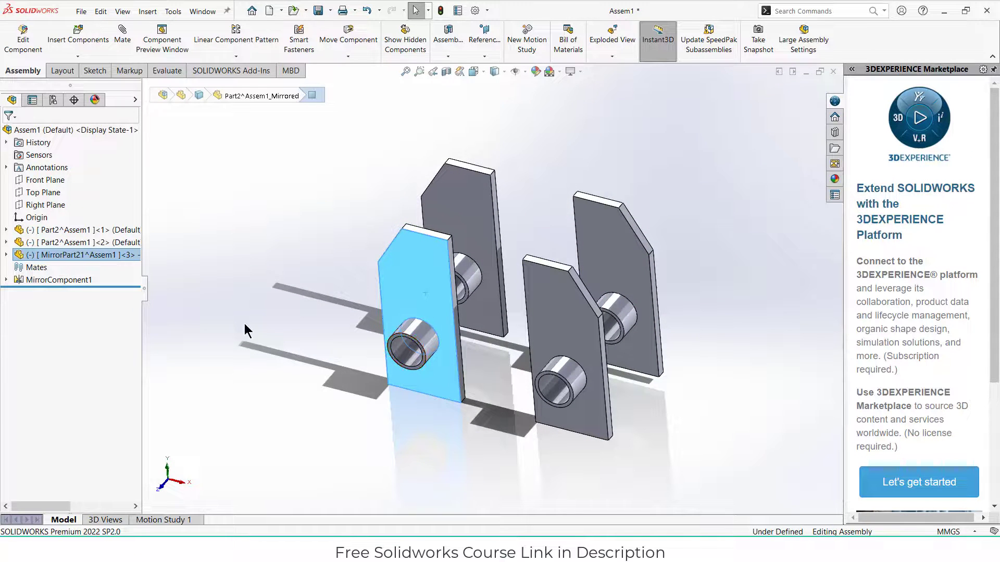
mouse_move(248, 323)
middle_down()
mouse_move(273, 260)
mouse_move(333, 258)
middle_up()
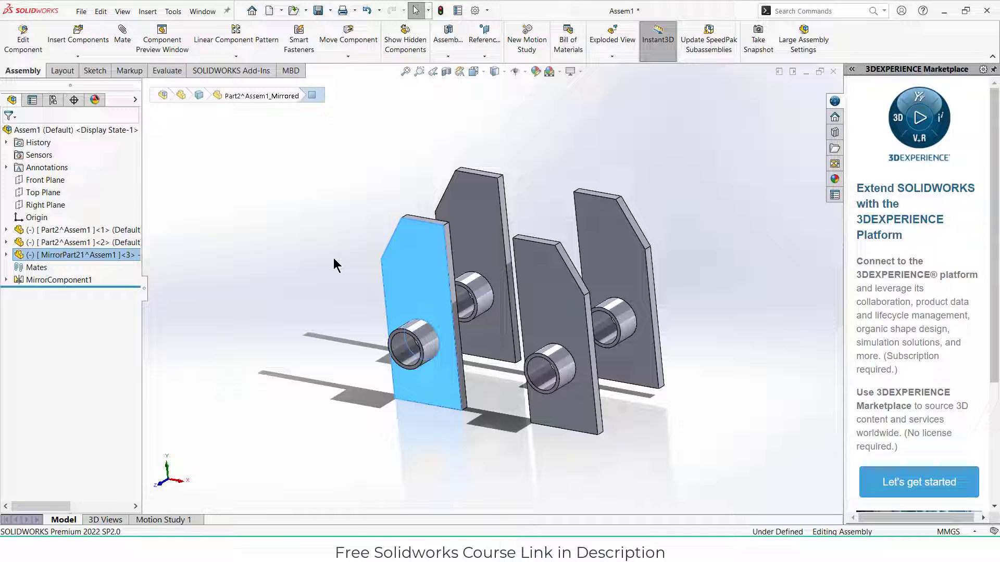
click(641, 155)
mouse_move(565, 196)
middle_down()
mouse_move(482, 128)
mouse_move(569, 144)
middle_up()
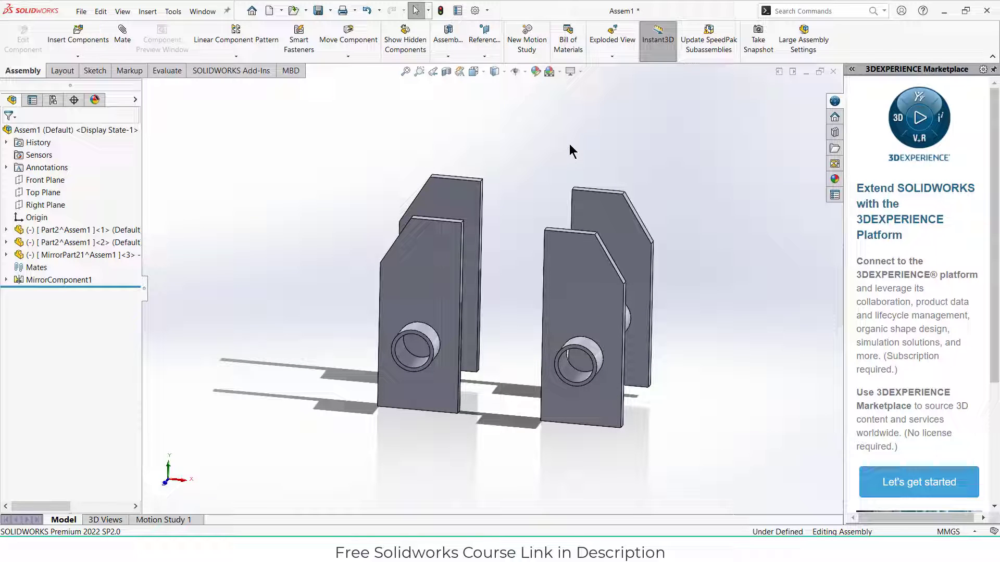
mouse_move(570, 151)
middle_down()
mouse_move(563, 140)
mouse_move(528, 163)
middle_up()
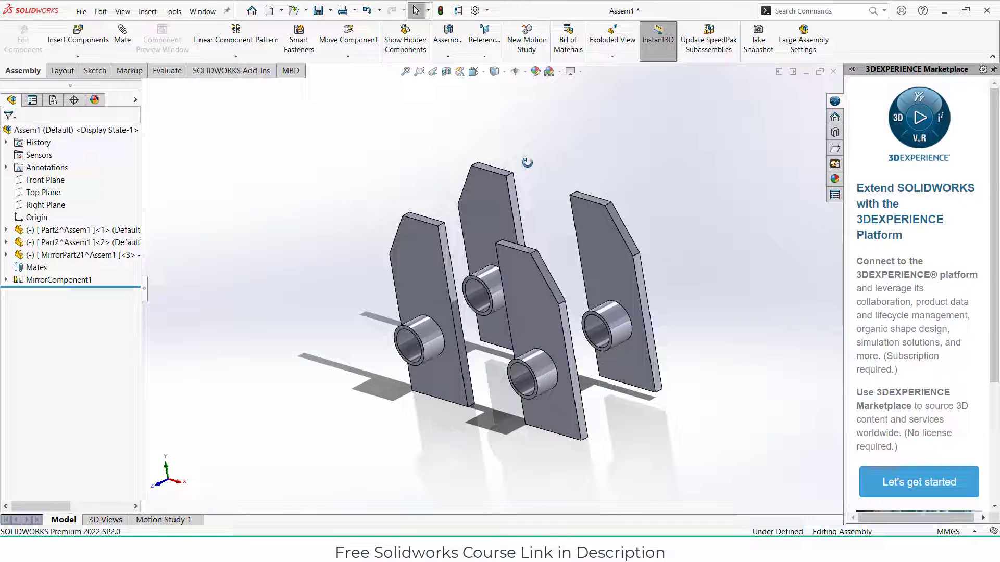